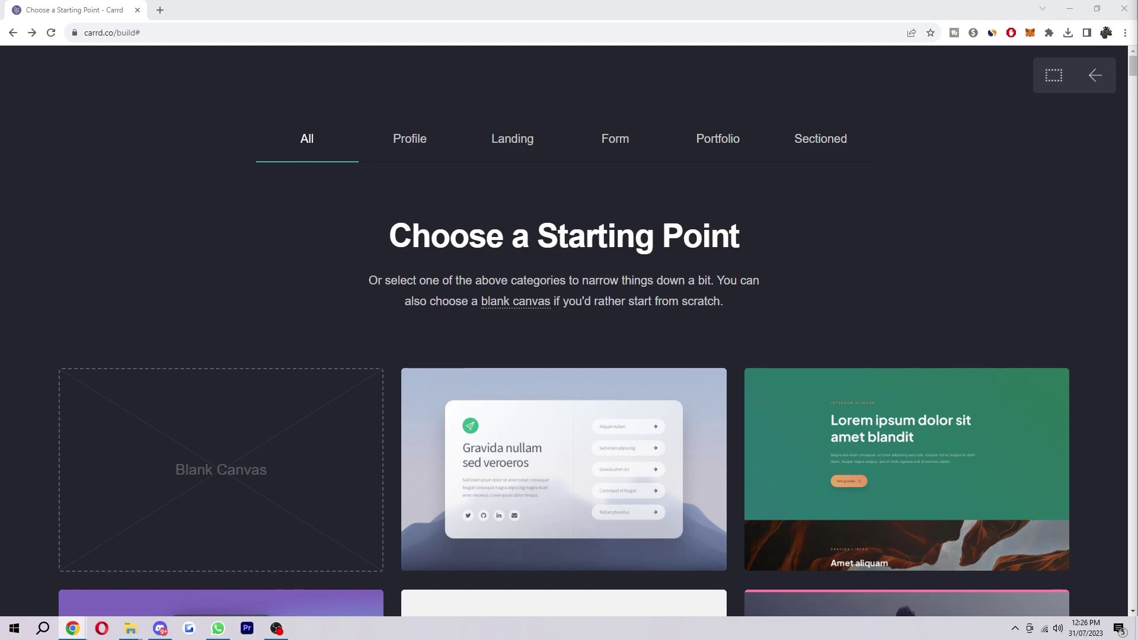
Return to the Carrd homepage and start a new site from the Blank Canvas template
key("alt+Left")
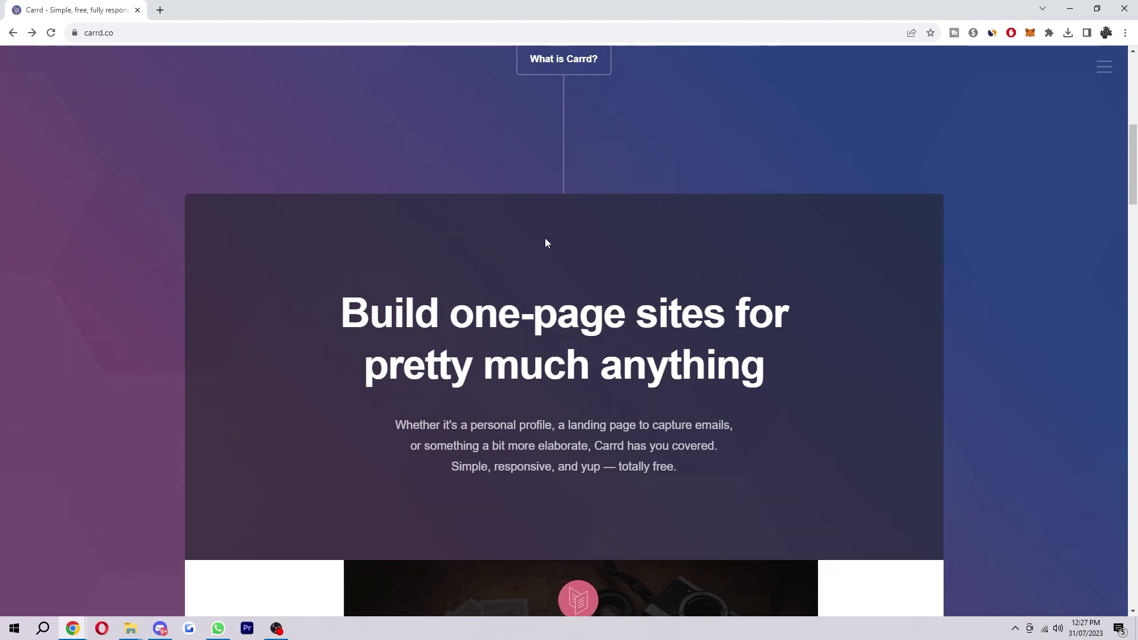
scroll(652, 356, "up", 8)
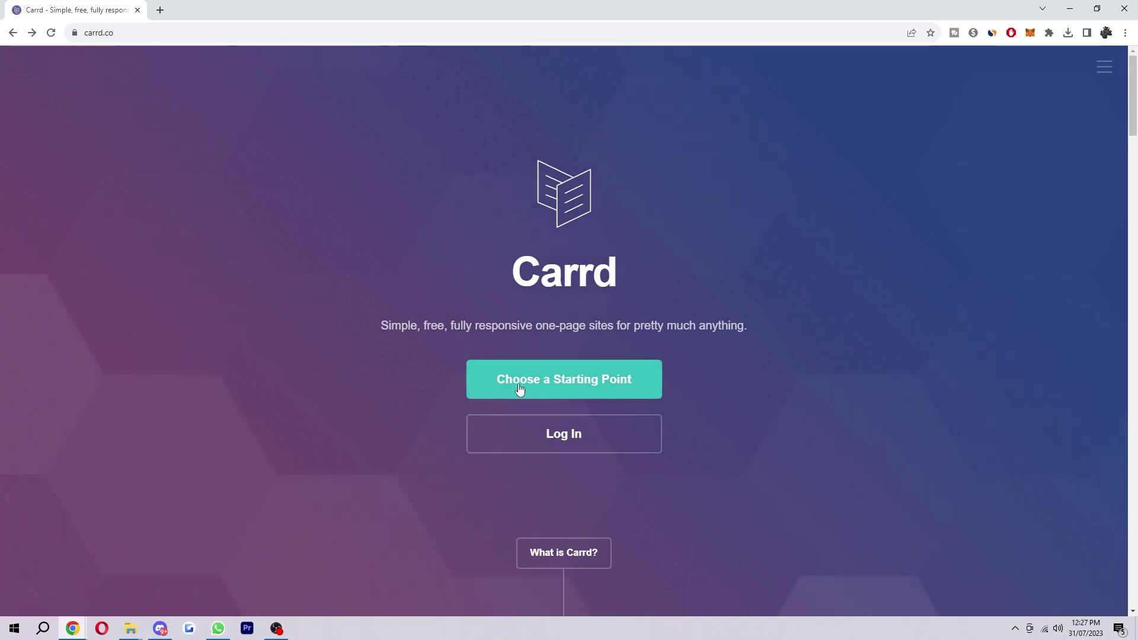
left_click(541, 384)
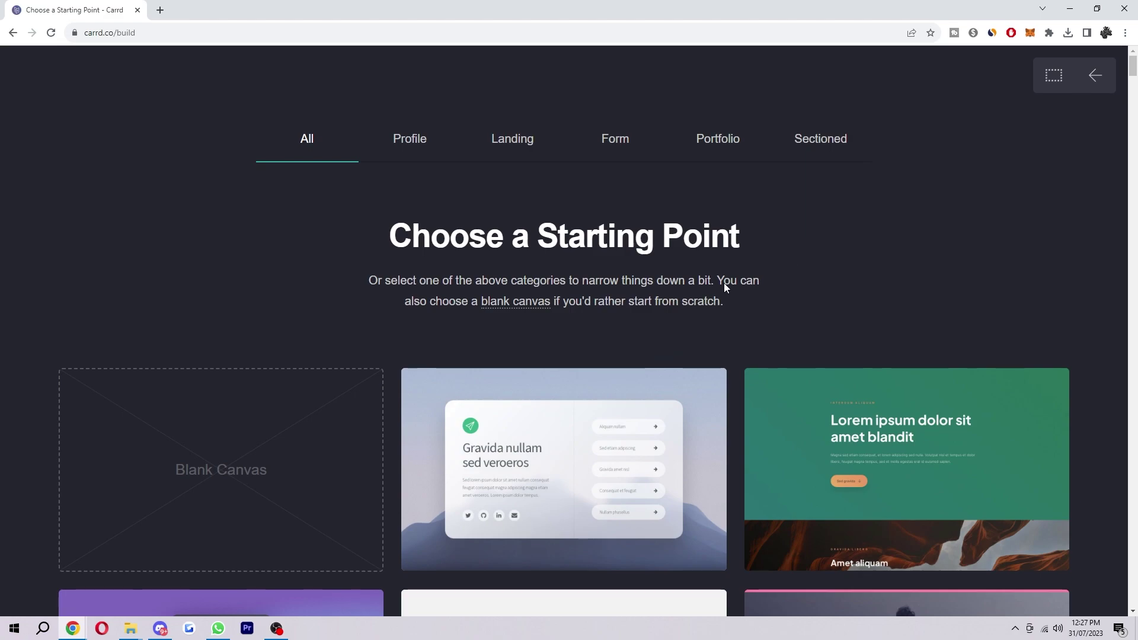
left_click(226, 433)
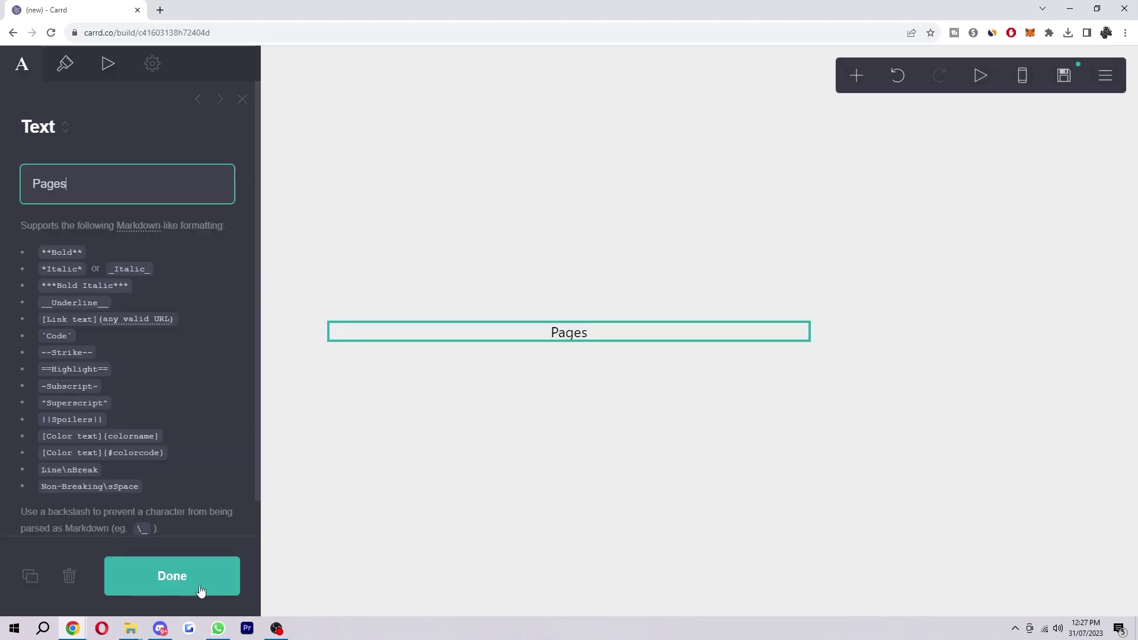
Finish the 'Pages' text and add a Buttons element with a second button beneath it
left_click(169, 581)
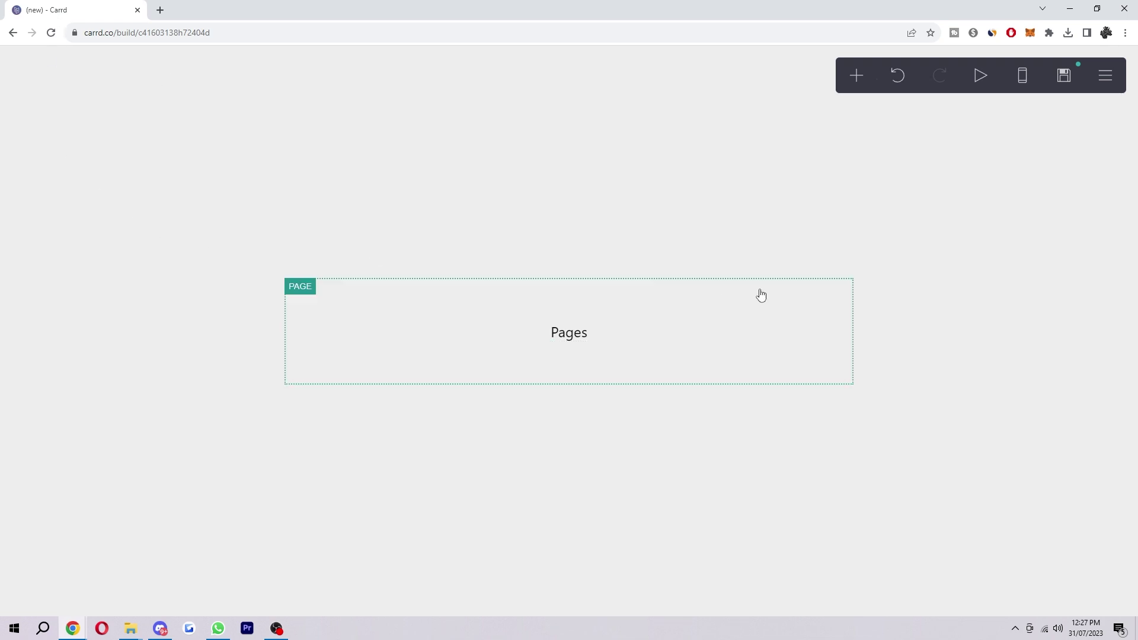
left_click(855, 77)
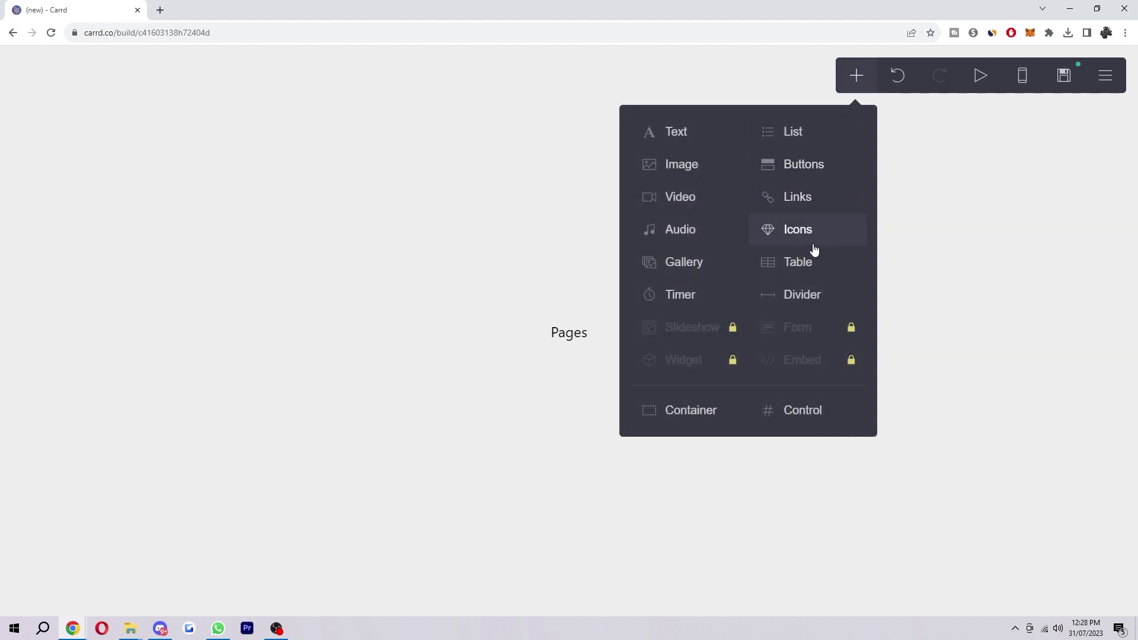
left_click(823, 165)
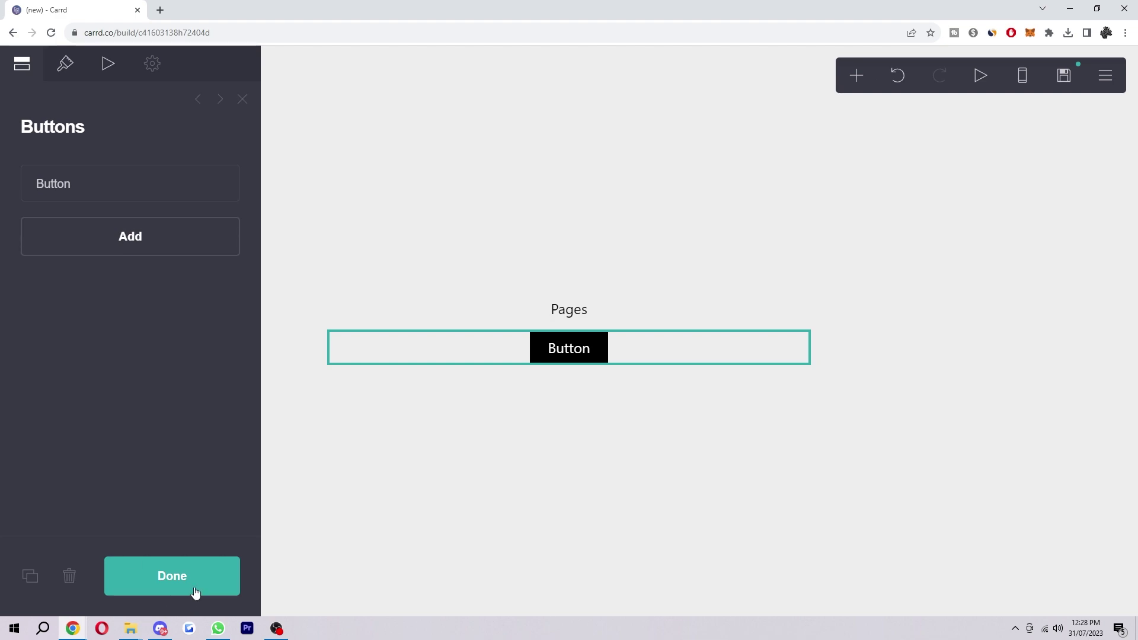
left_click(136, 239)
Label the two buttons 'Page 1' and 'Page2'
left_click(82, 183)
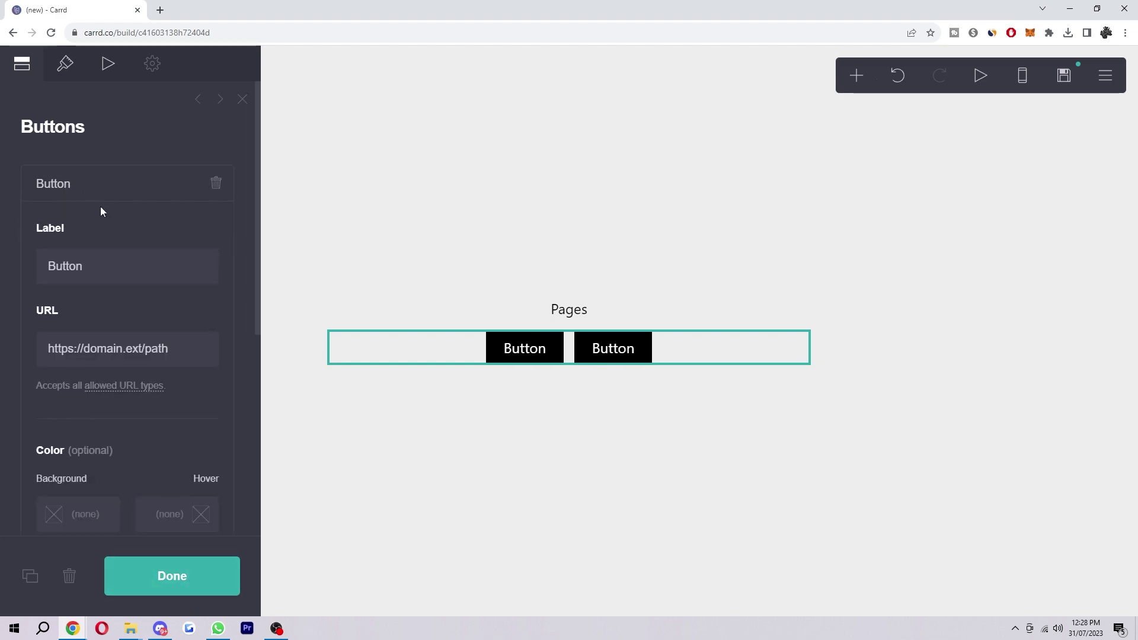
left_click(122, 269)
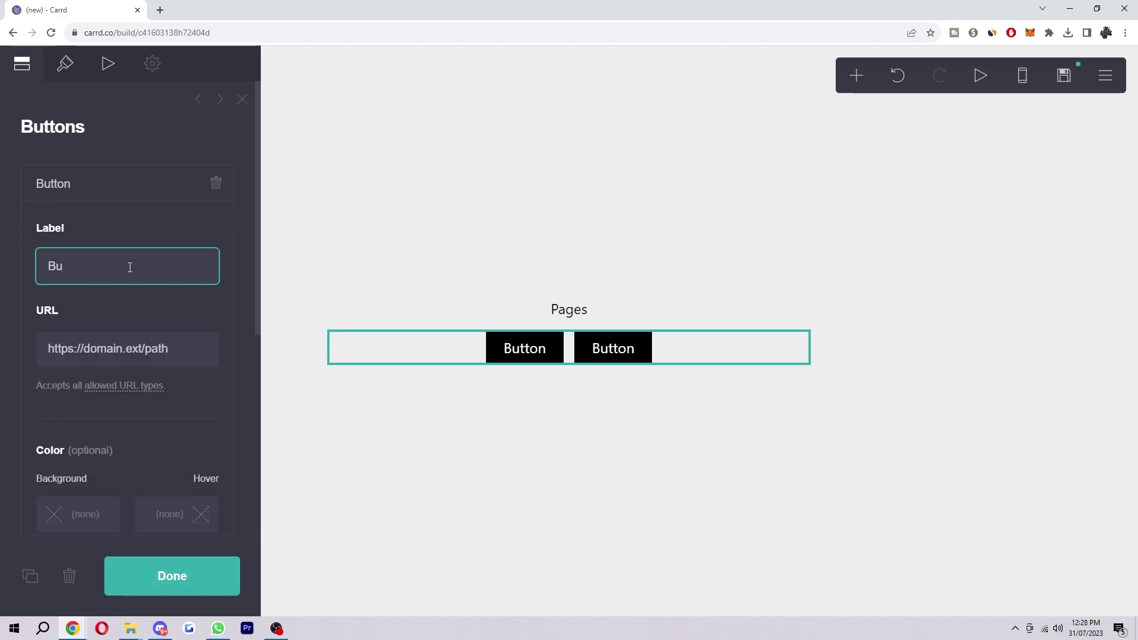
type("Page 1")
left_click(109, 199)
left_click(107, 228)
left_click_drag(101, 302, 30, 292)
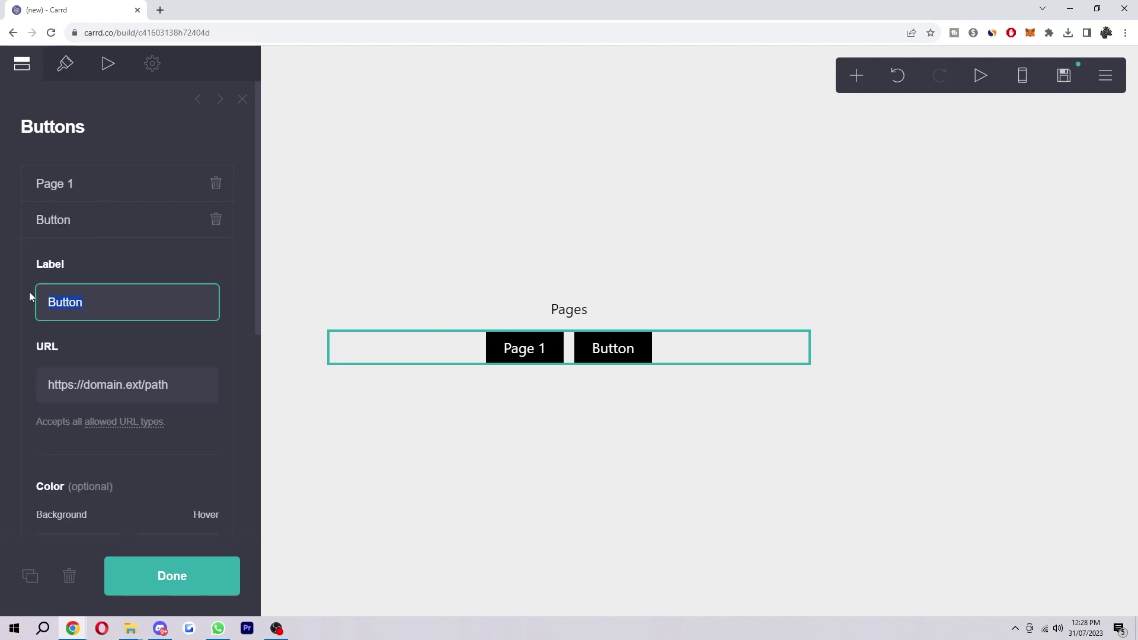
type("Page2")
left_click(166, 596)
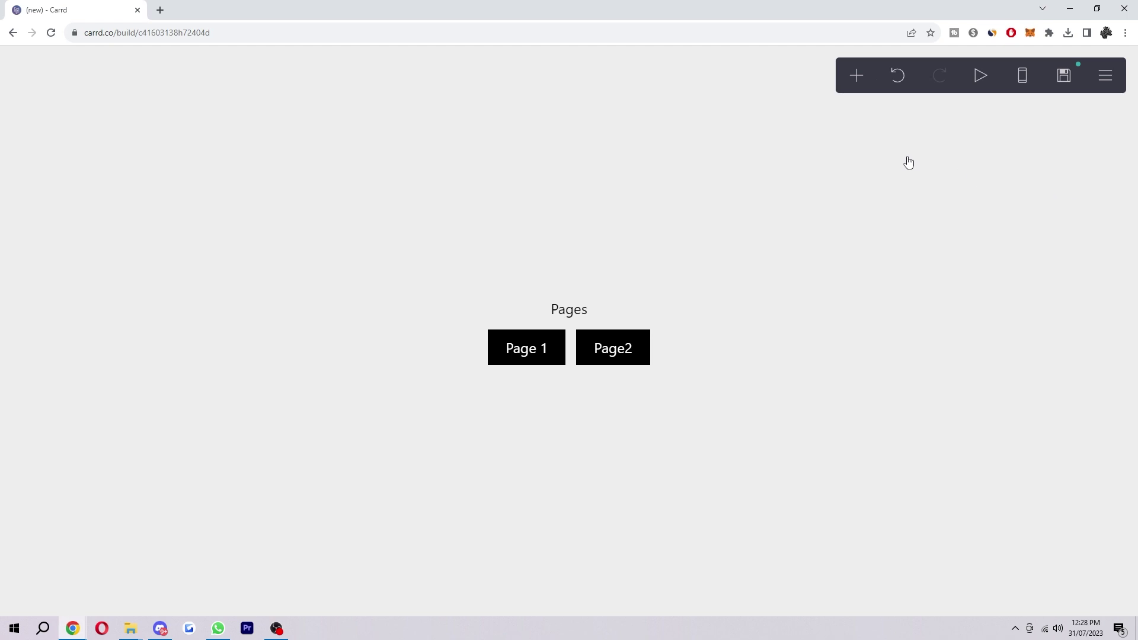
Insert two Section Break controls, #section01 and #section02, below the Page 1 and Page2 buttons
left_click(857, 75)
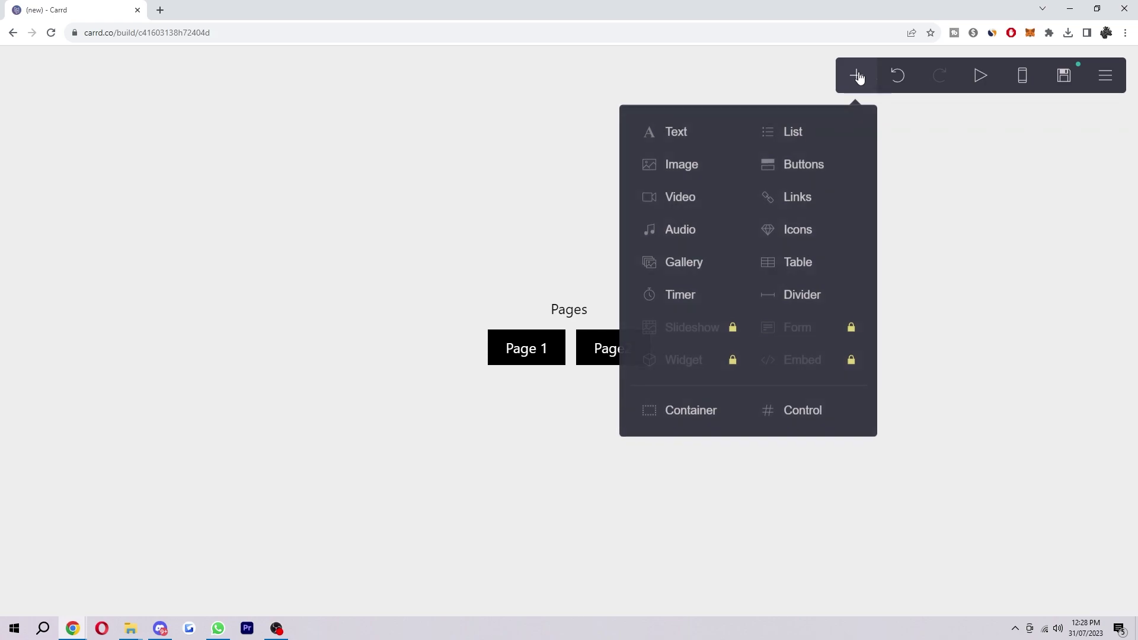
left_click(811, 418)
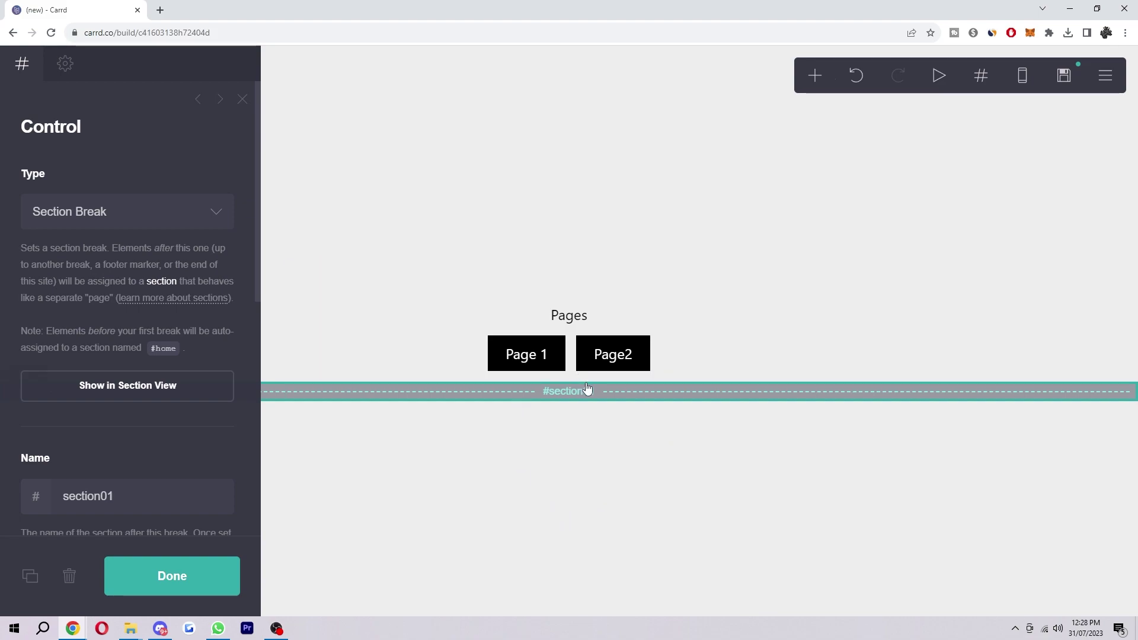
left_click(815, 75)
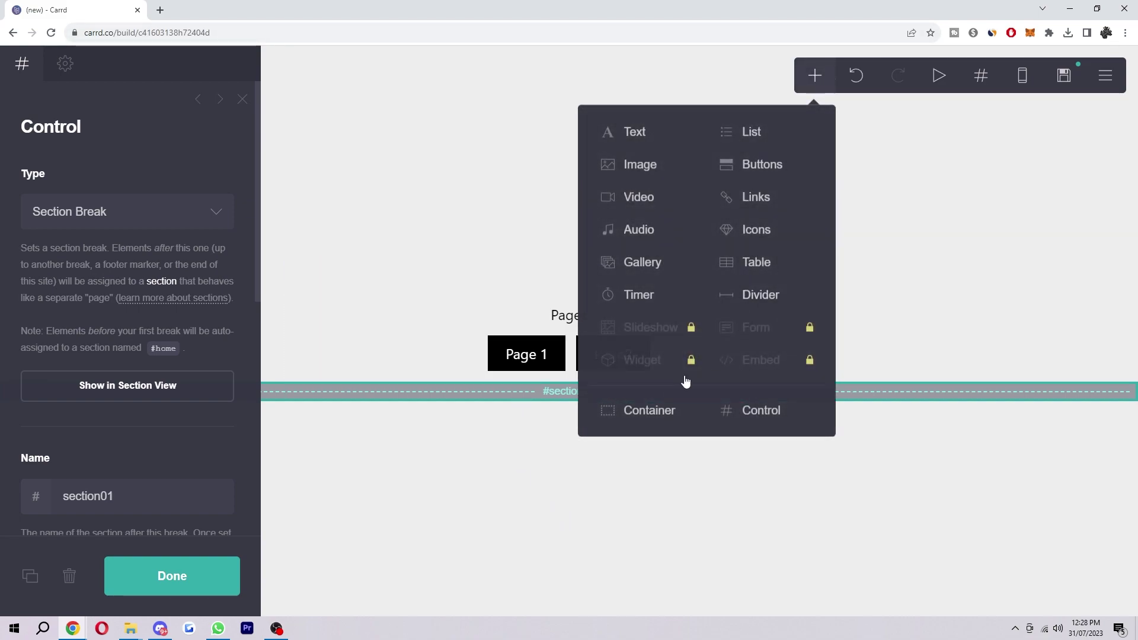
left_click(754, 414)
left_click(612, 376)
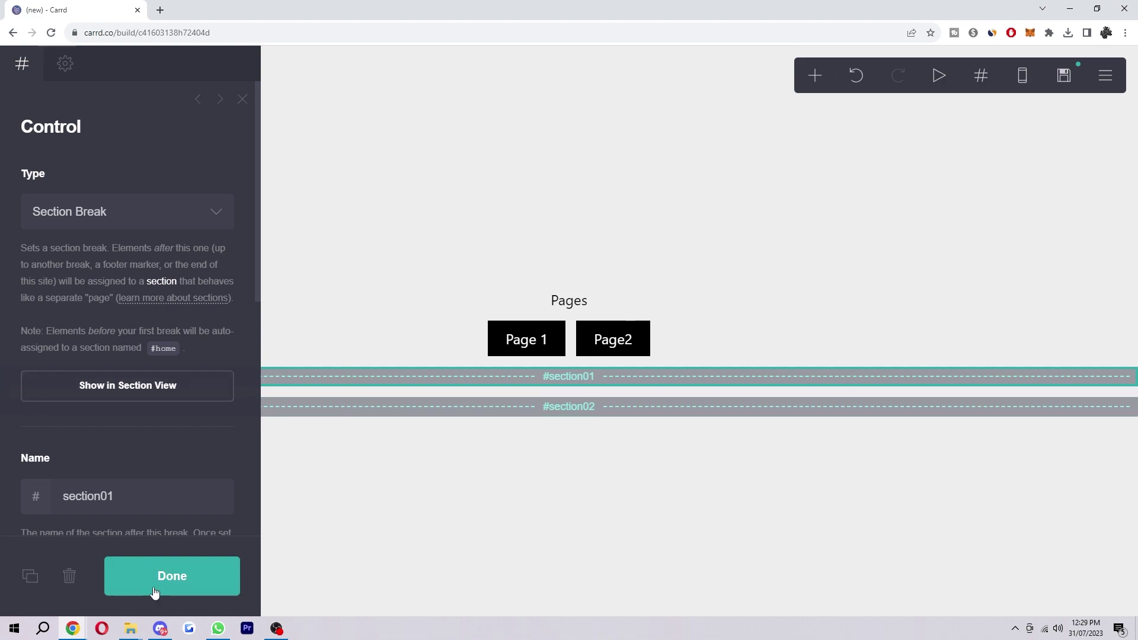
left_click(186, 582)
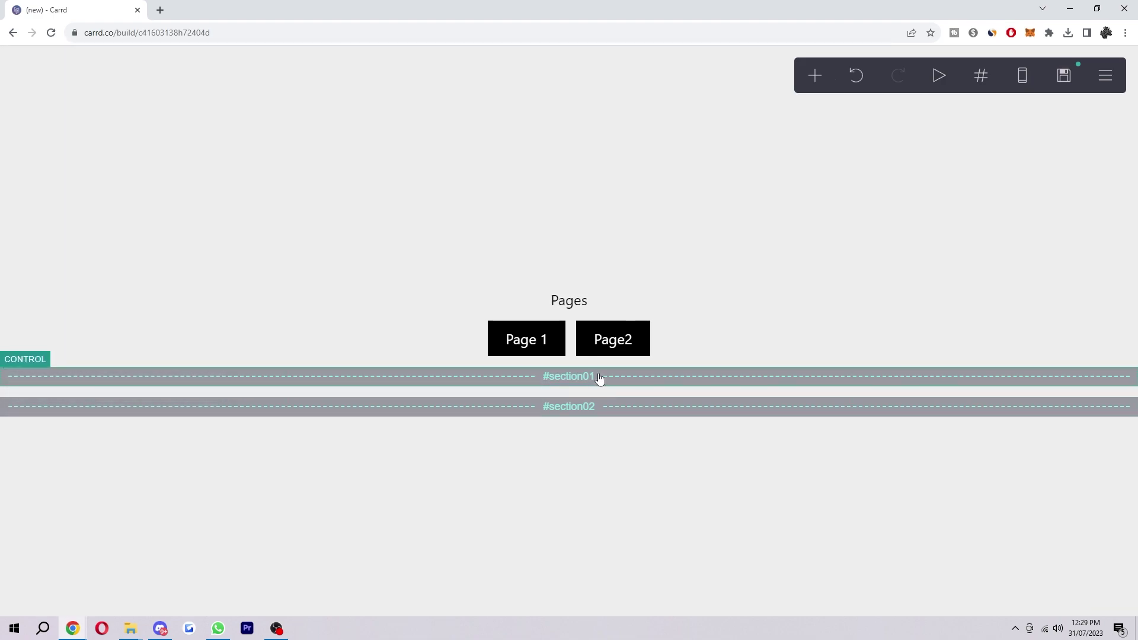
Add a table element and move it up into the first section
left_click(812, 73)
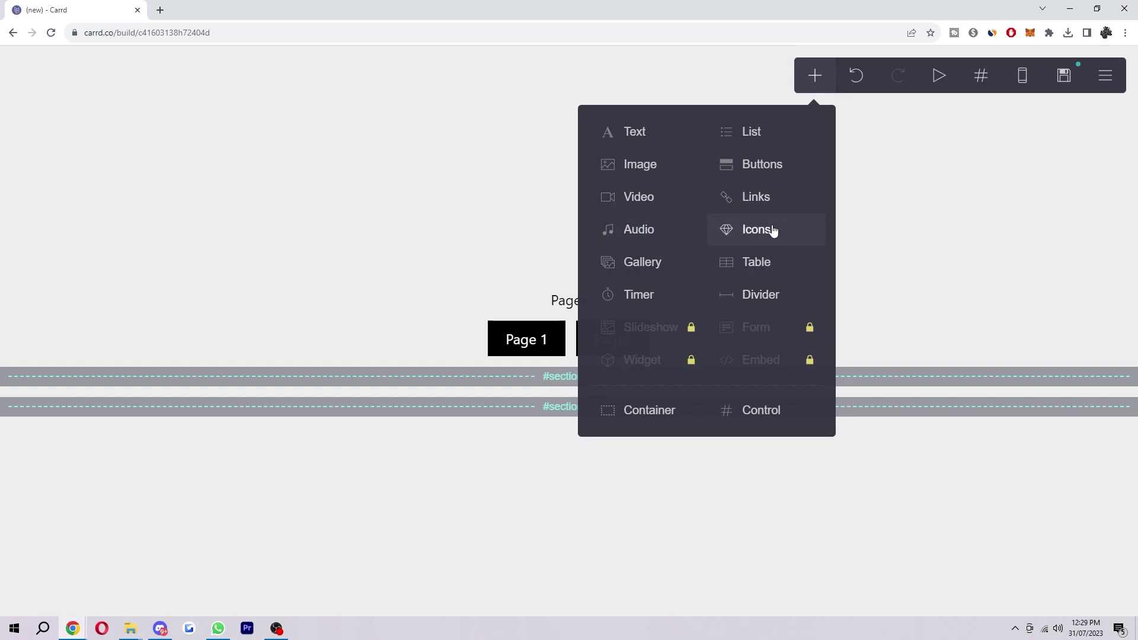
left_click(762, 264)
left_click_drag(579, 384, 578, 291)
Add a three-item List element below the table in the second section
left_click(816, 75)
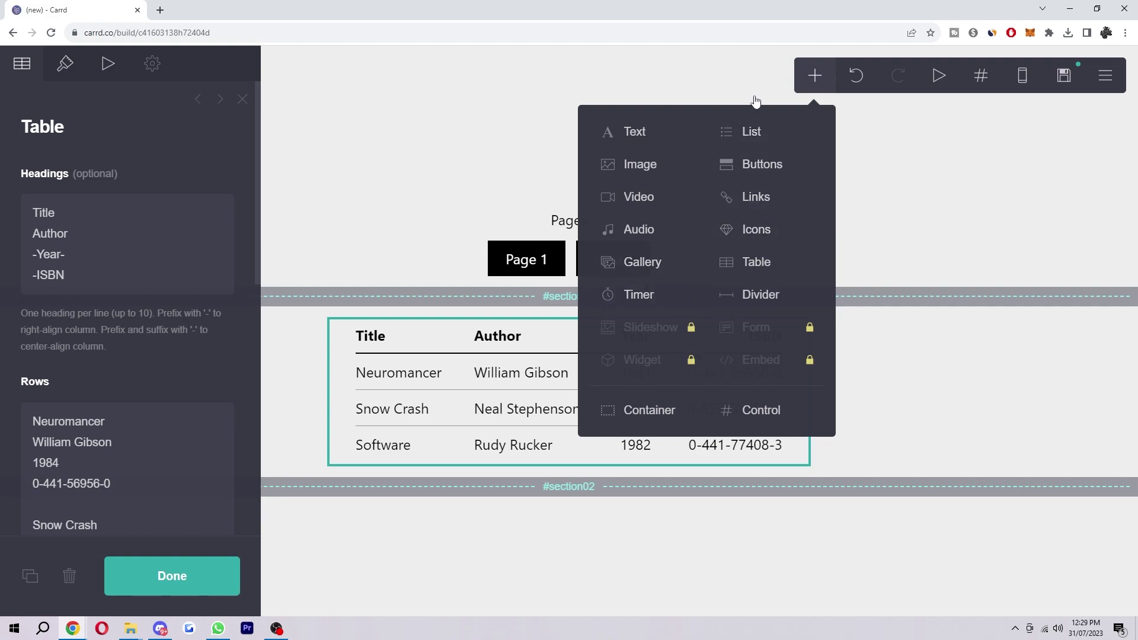
left_click(819, 95)
left_click(816, 83)
left_click(803, 125)
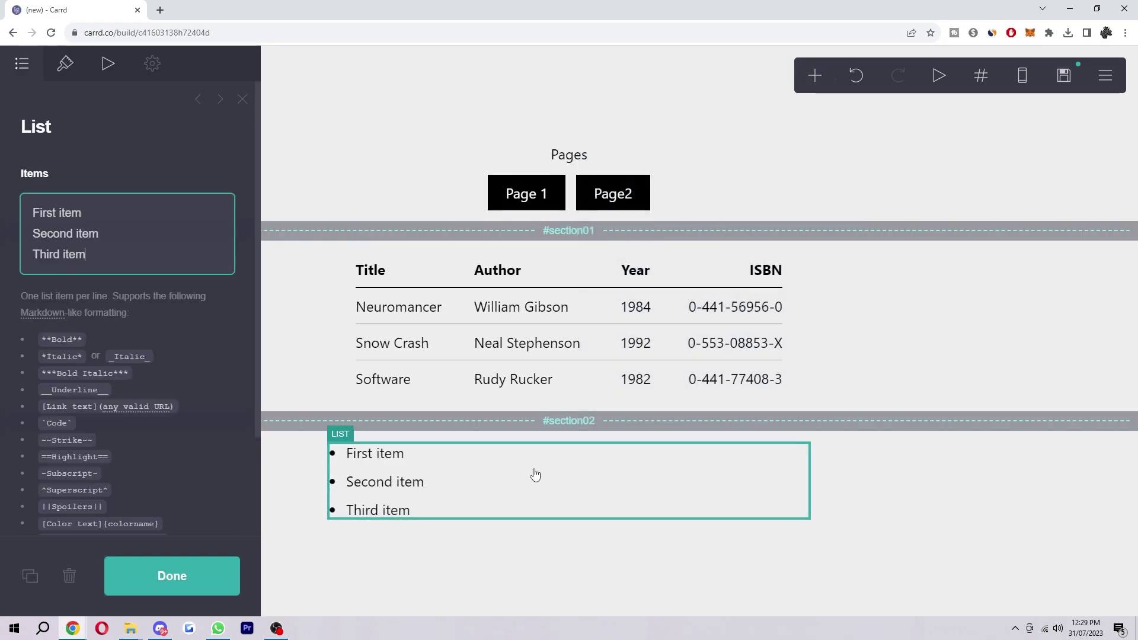
left_click(682, 552)
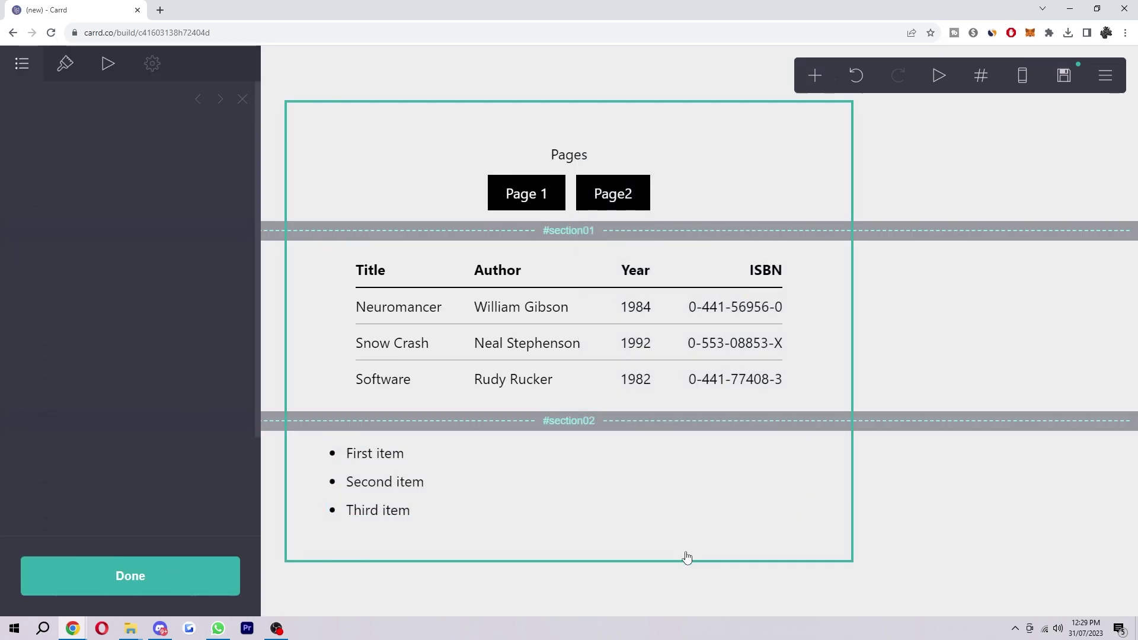
Rename section break #section01 to 'page1' and #section02 to 'page2'
left_click(583, 236)
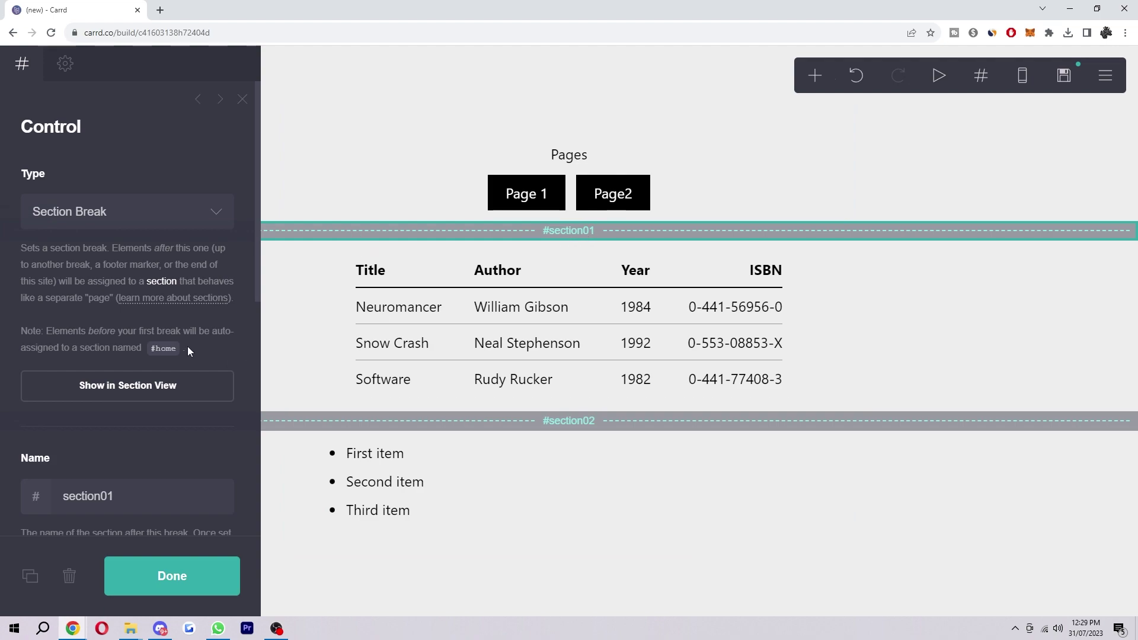
scroll(189, 324, "down", 3)
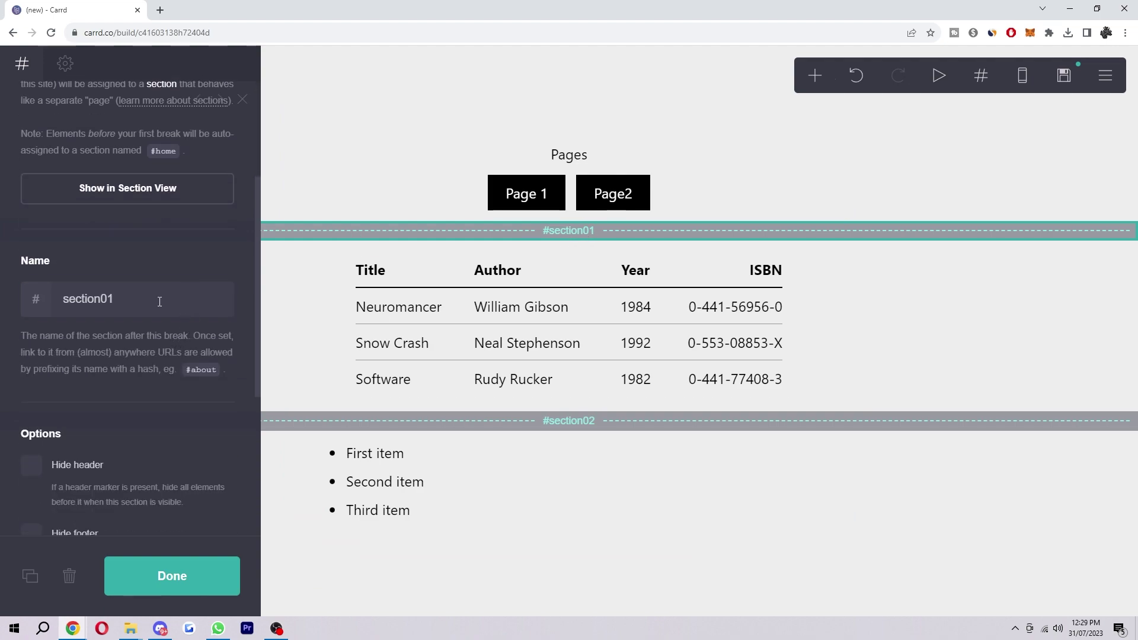
left_click_drag(160, 302, 48, 310)
key("BackSpace")
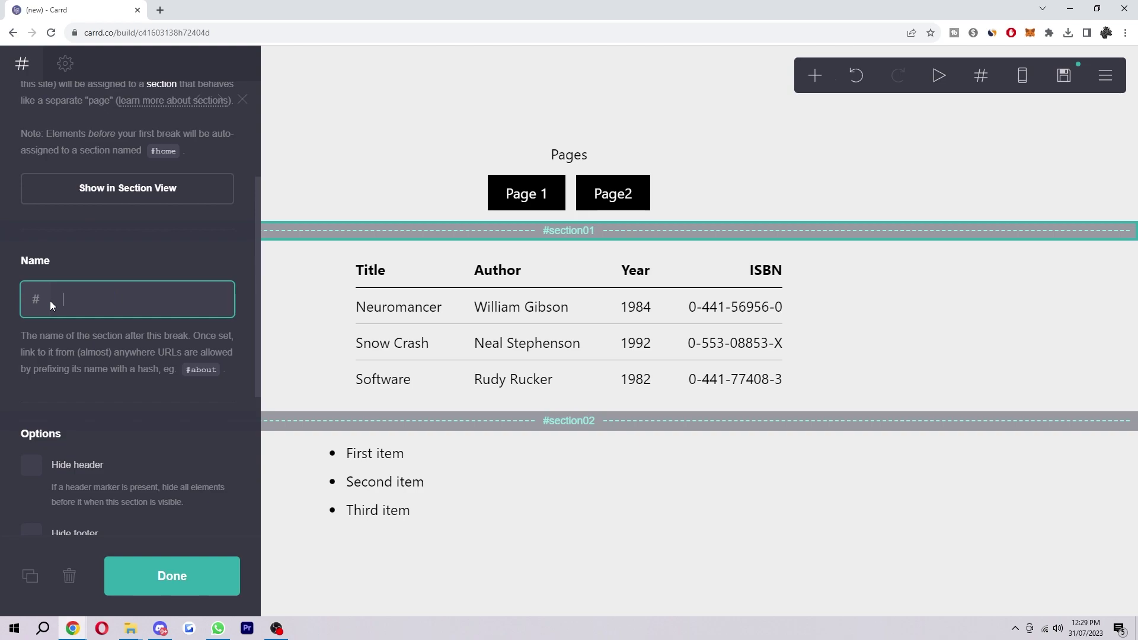
type("page1")
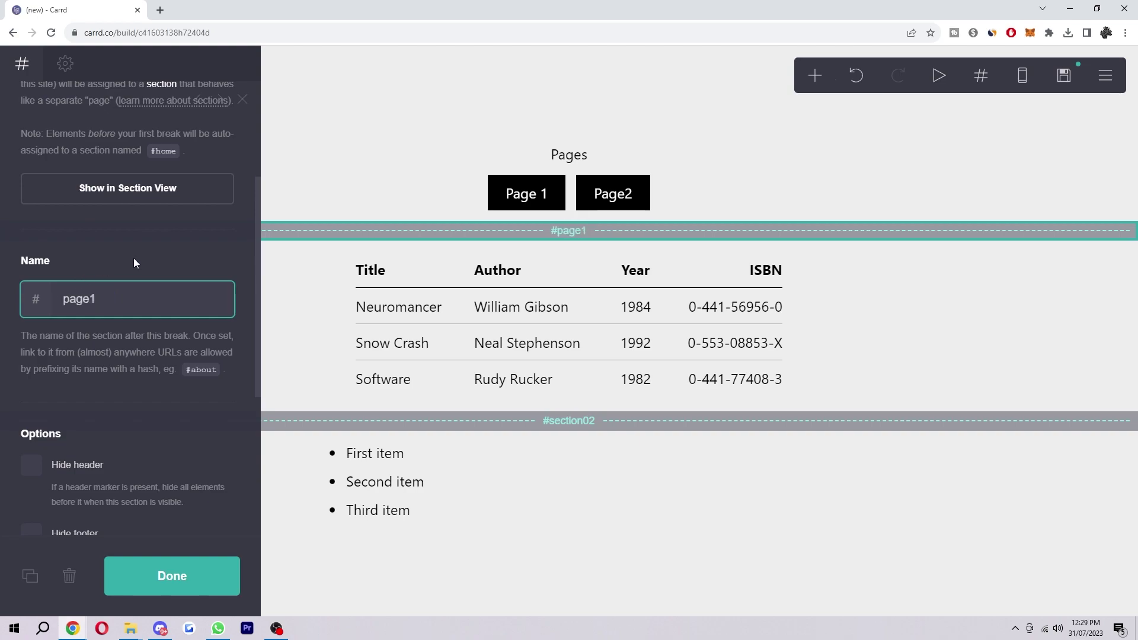
left_click(137, 260)
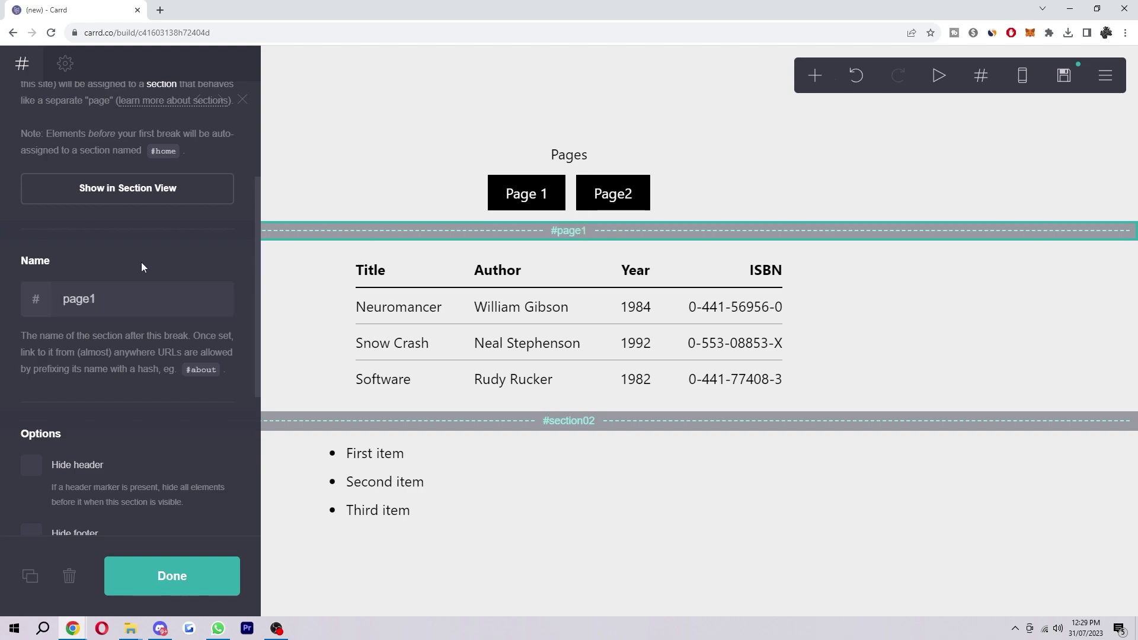
left_click(581, 421)
double_click(154, 490)
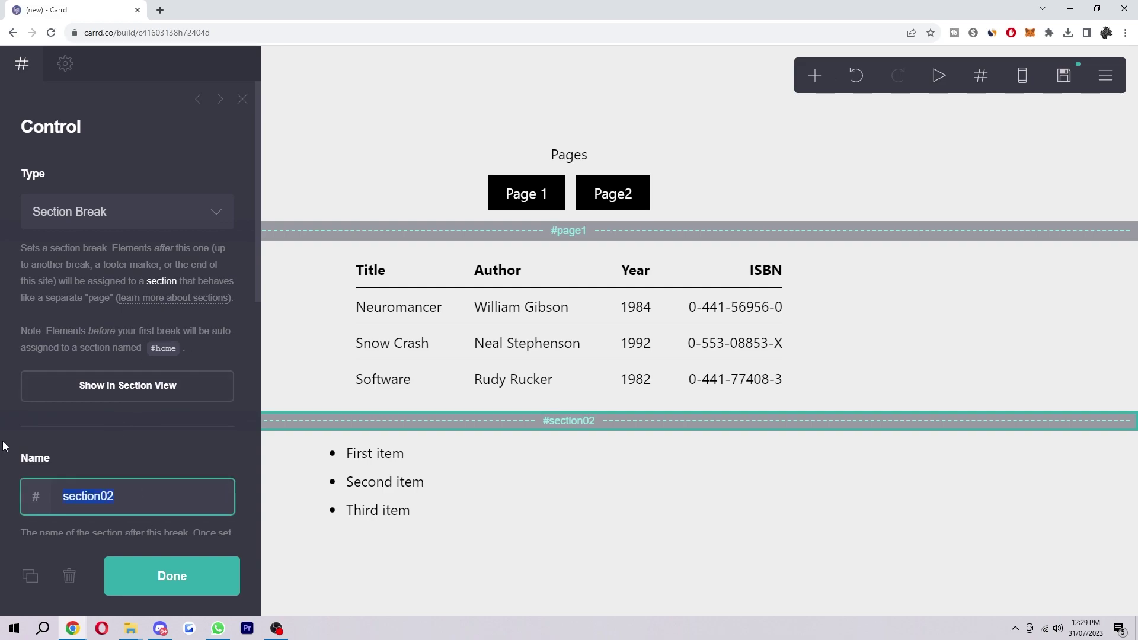
type("page2")
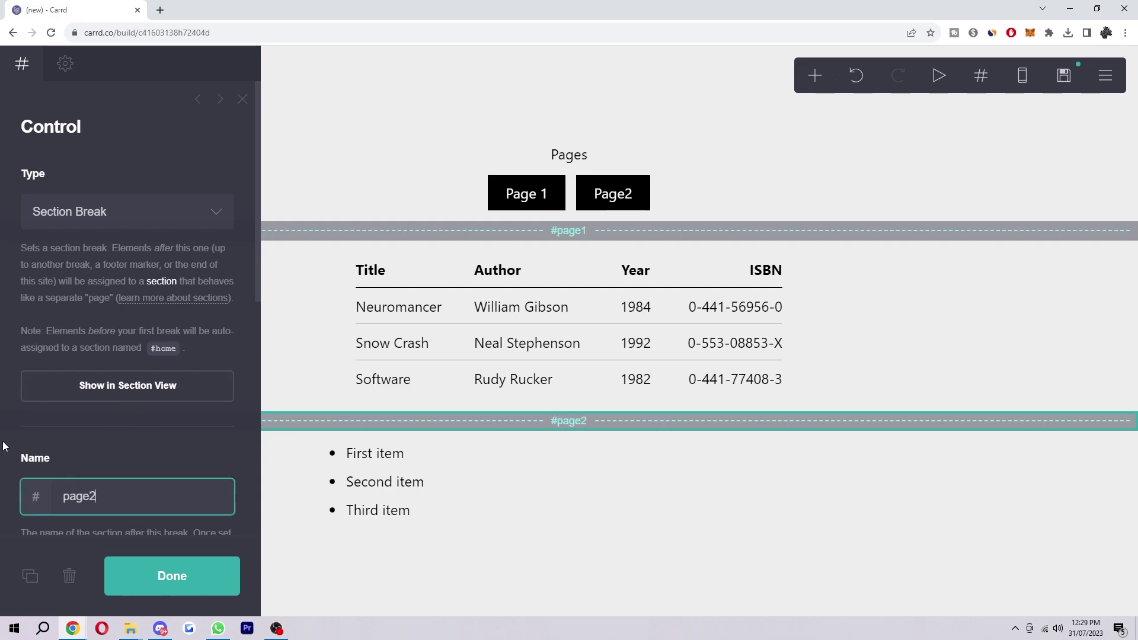
left_click(194, 570)
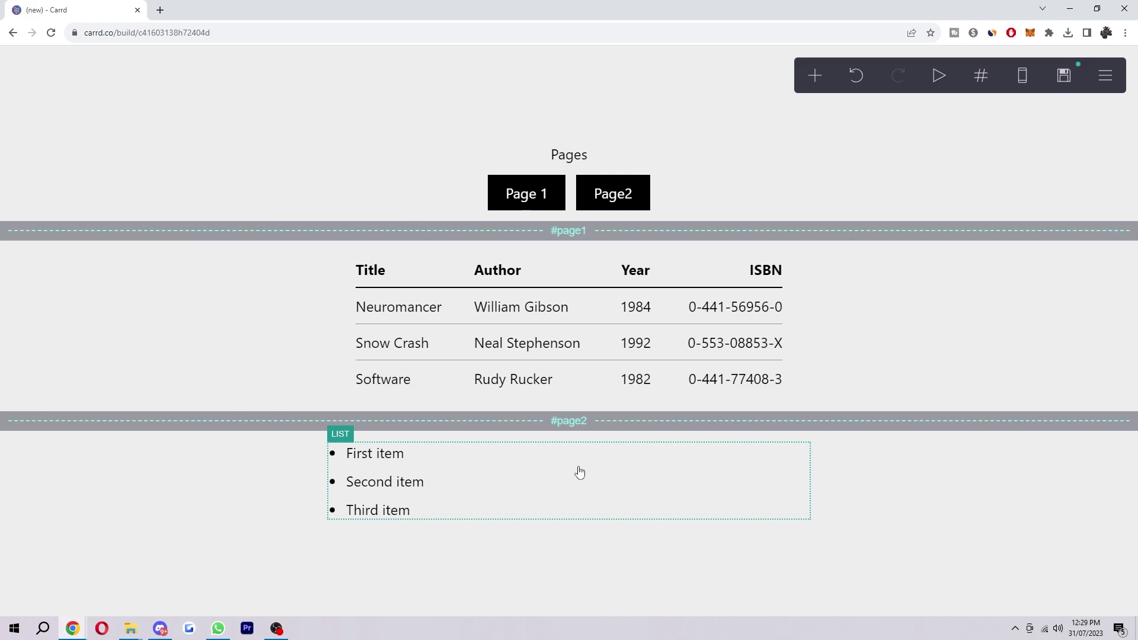
Check the allowed URL formats and set the Page 1 button's link to #page1
left_click(550, 194)
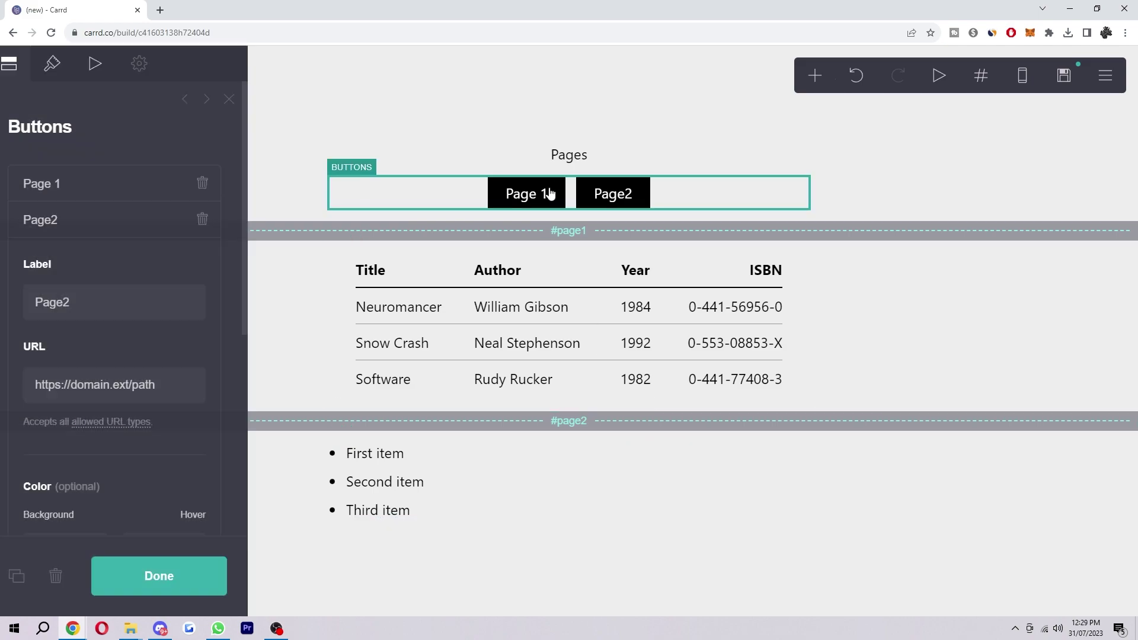
left_click(128, 422)
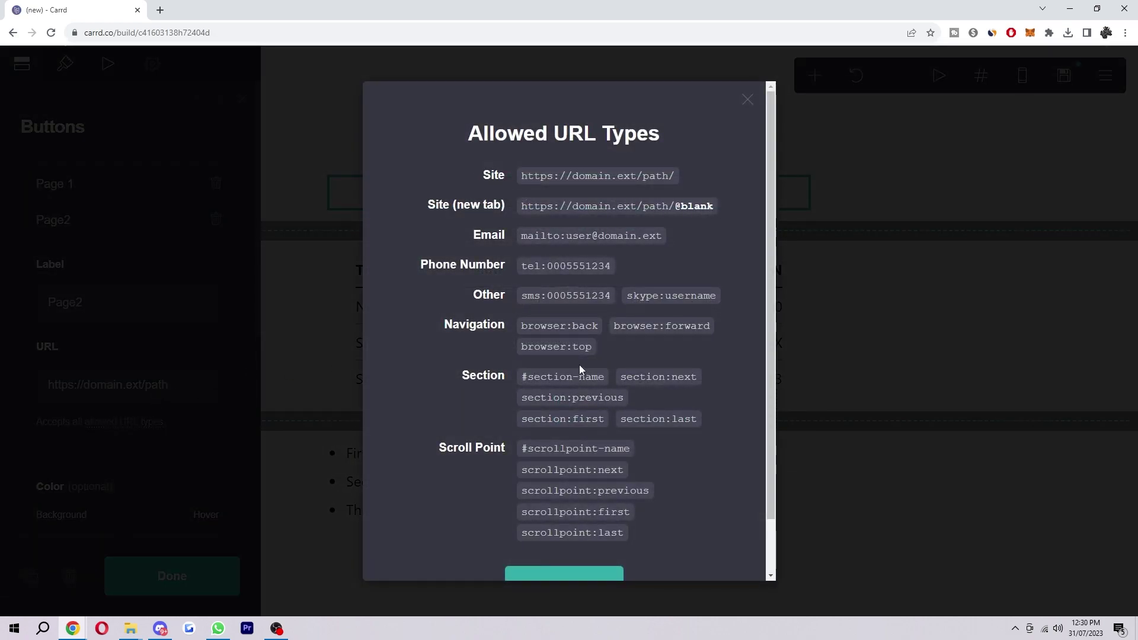
left_click_drag(549, 373, 607, 378)
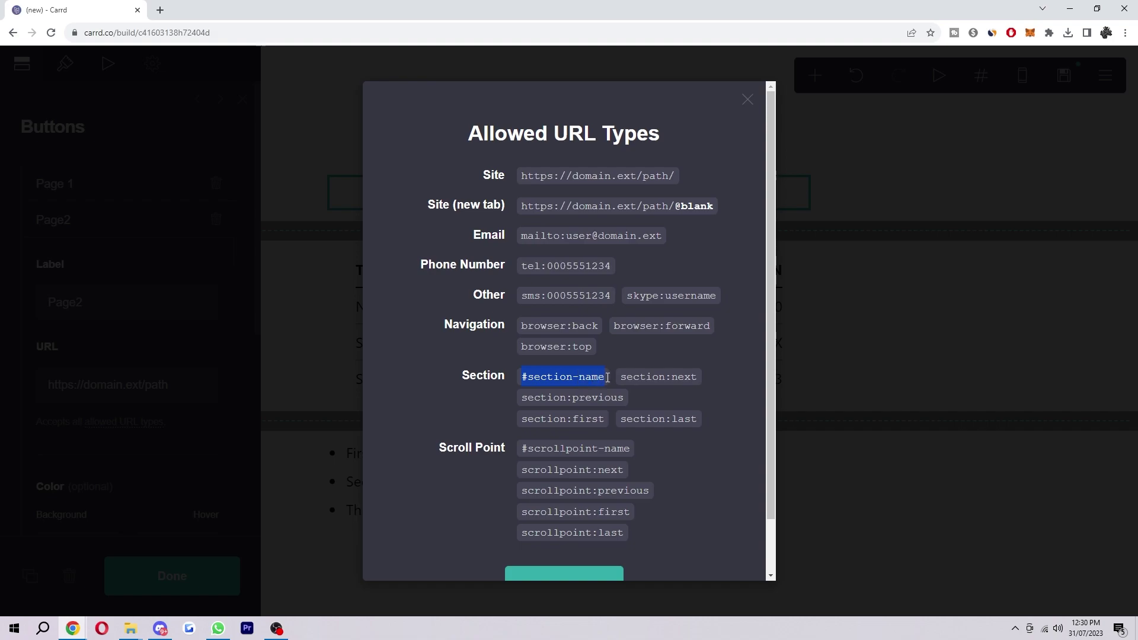
left_click(747, 100)
left_click(69, 199)
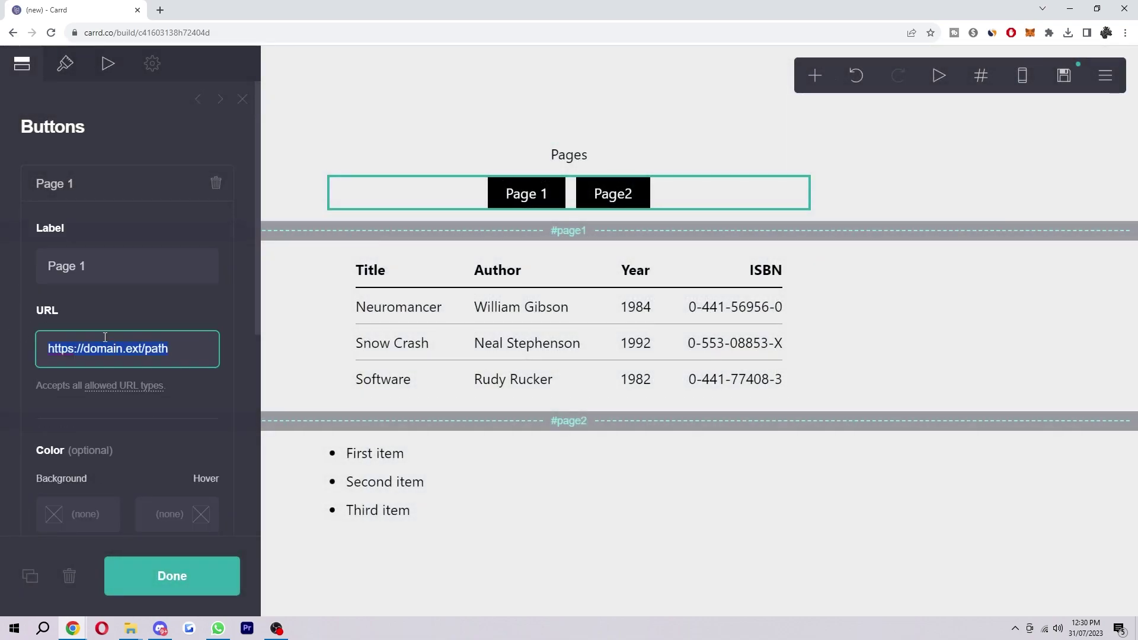
type("#page1")
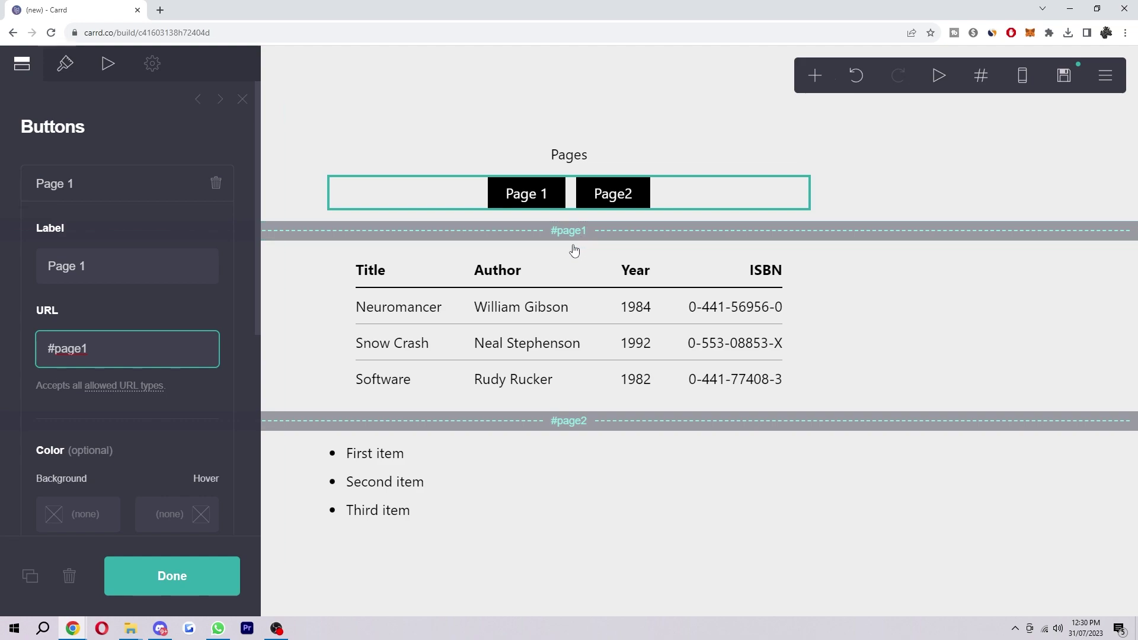
left_click(182, 576)
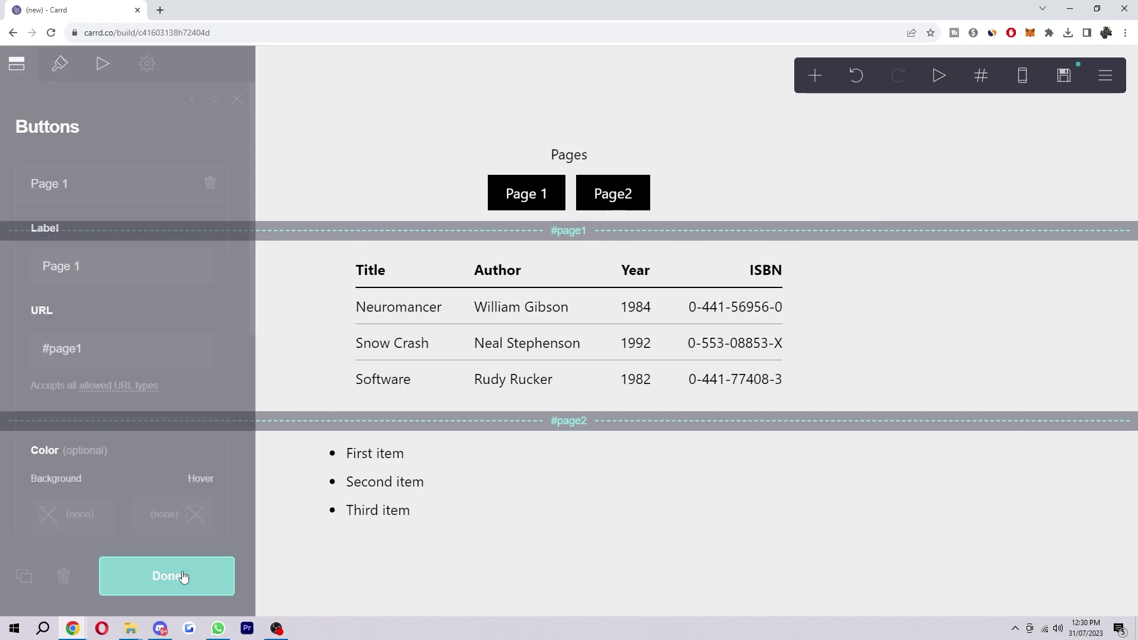
Set the Page2 button's link to #page2
left_click(610, 192)
left_click(131, 347)
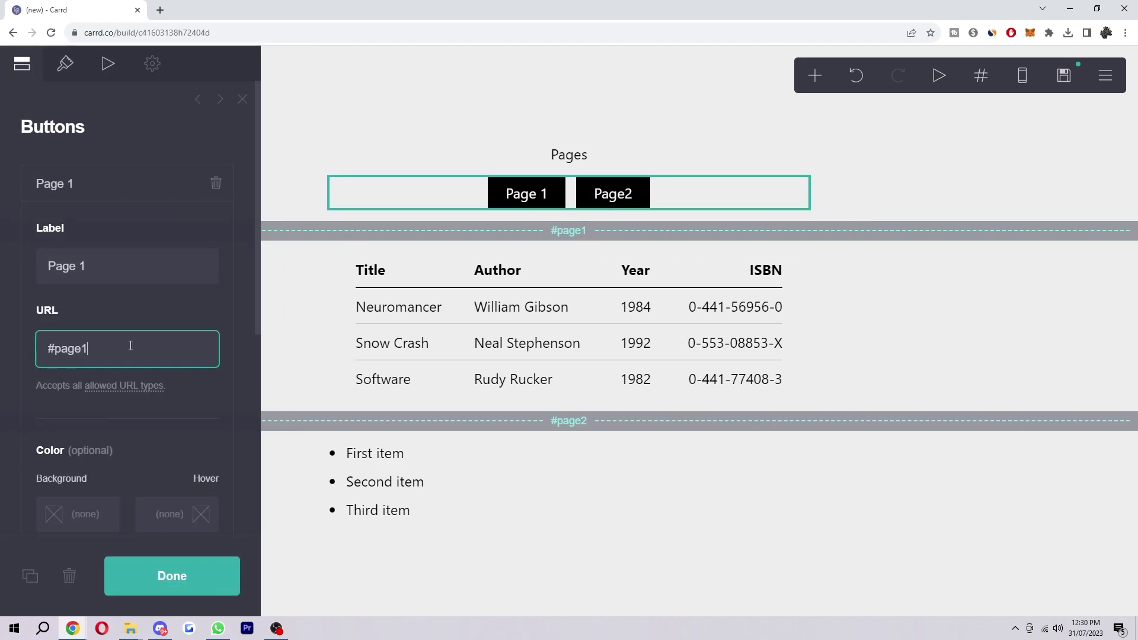
type("2")
left_click(169, 576)
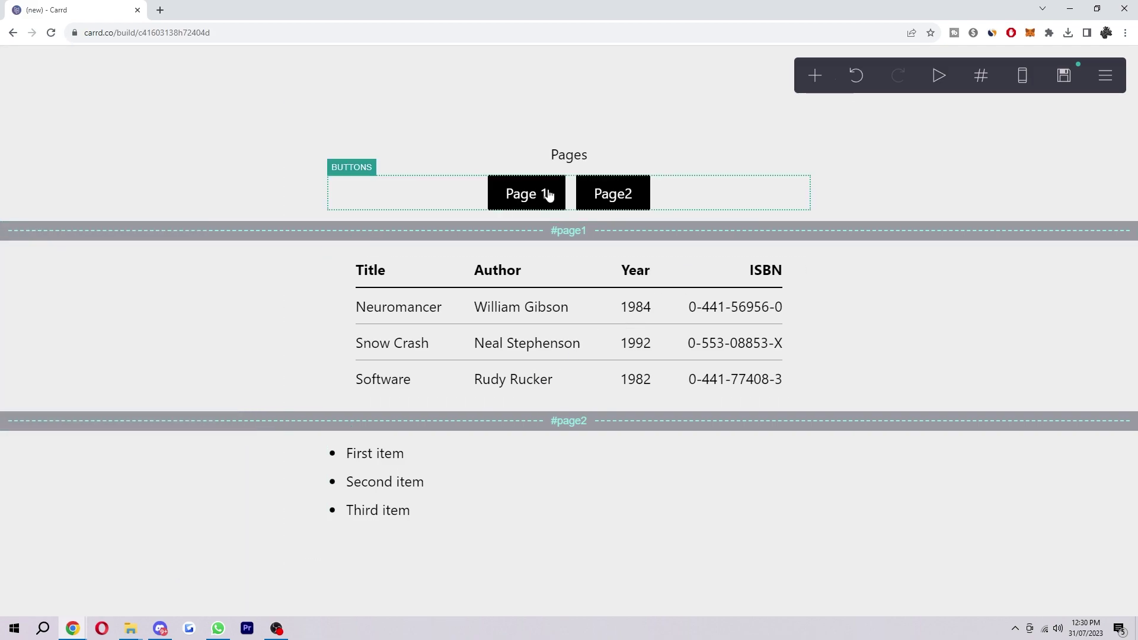